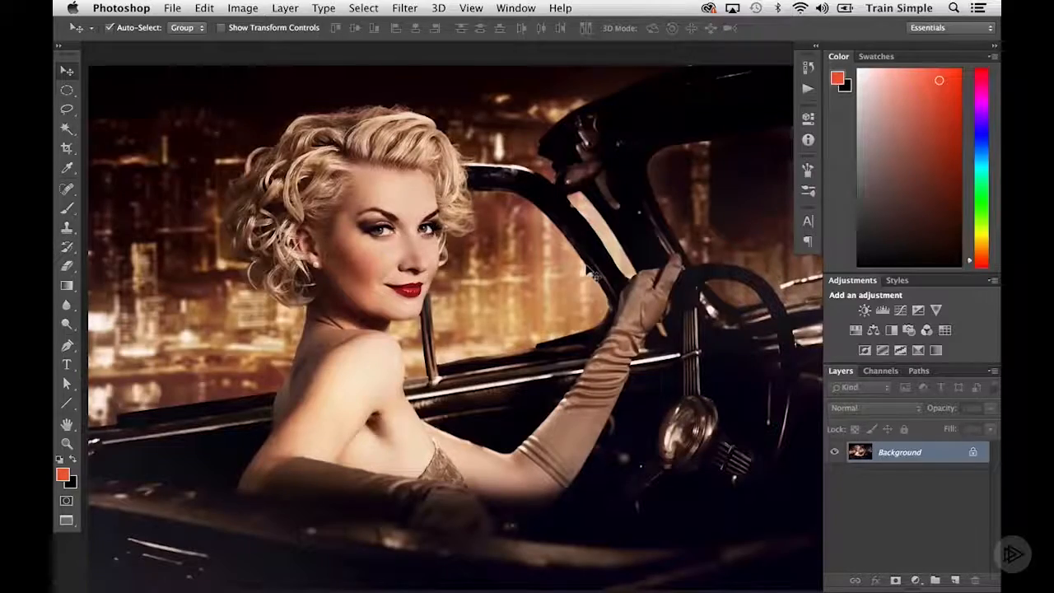
Step: Add a blank layer above the Background and set the Sharpen tool to sample all layers
click(423, 232)
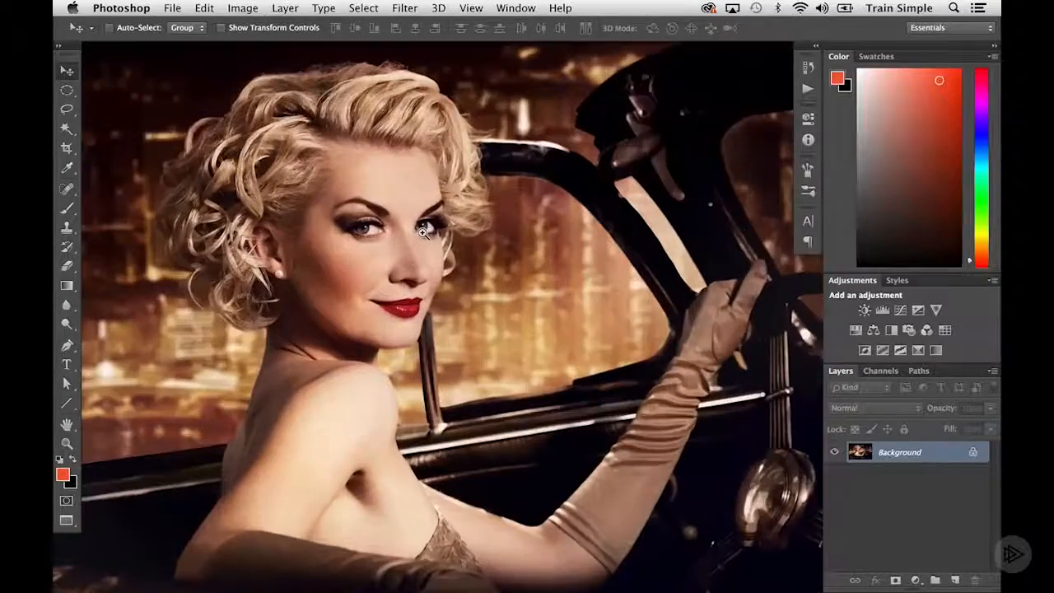
click(423, 232)
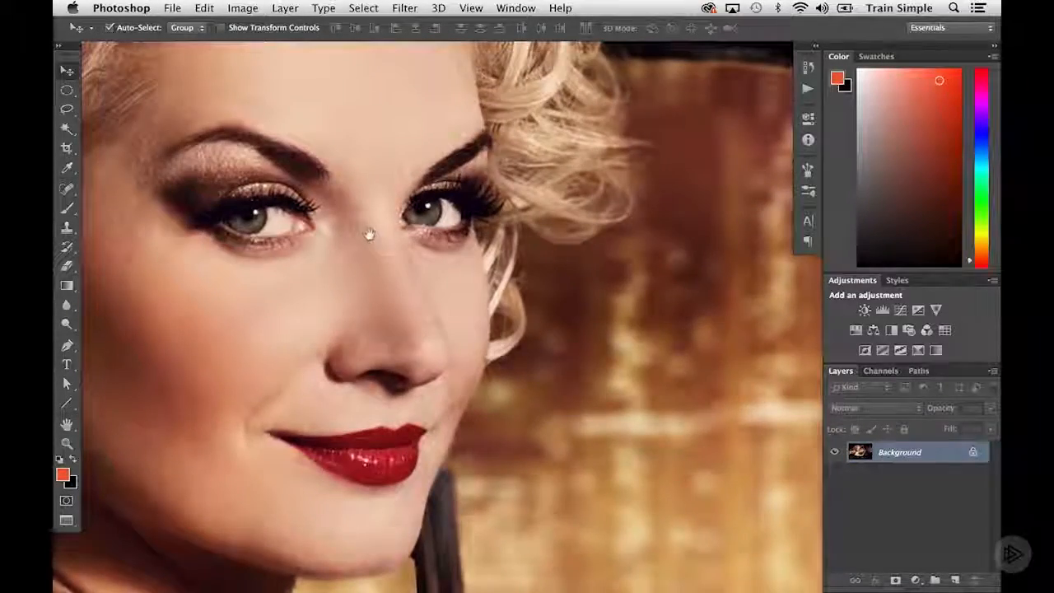
drag(369, 236, 447, 236)
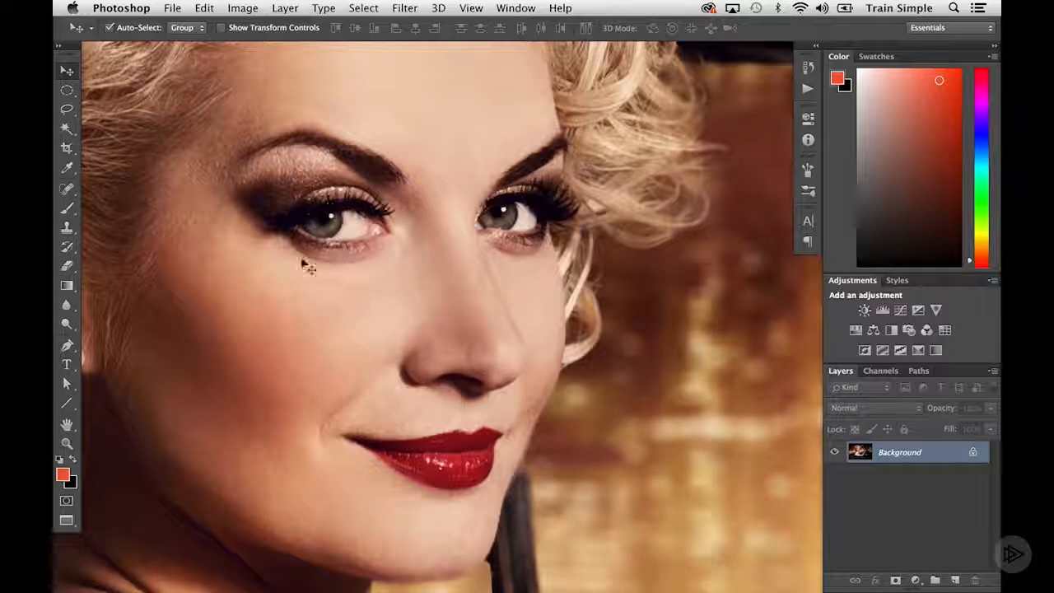
drag(71, 310, 100, 321)
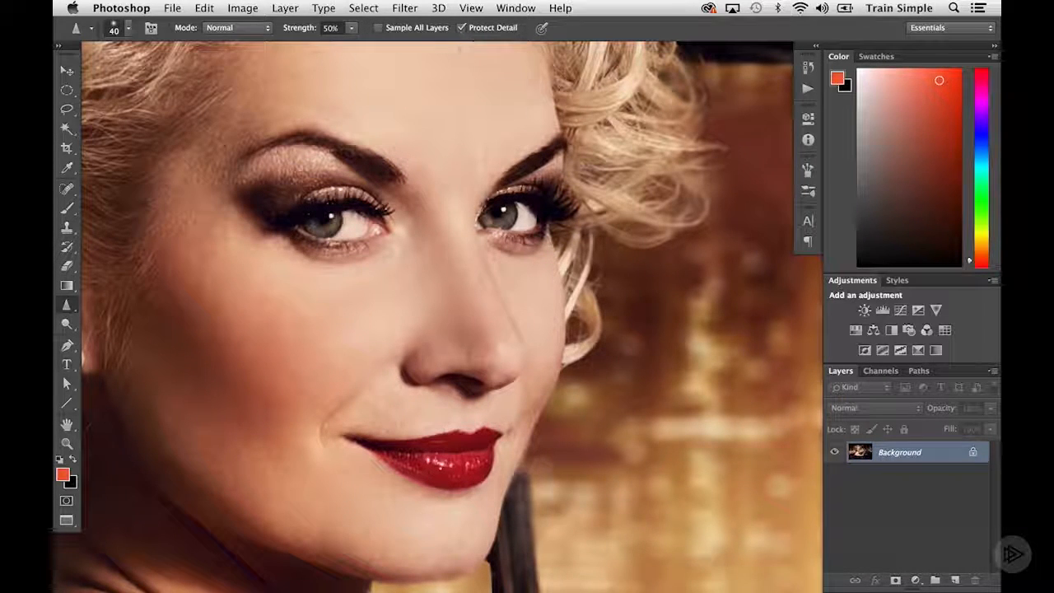
click(954, 579)
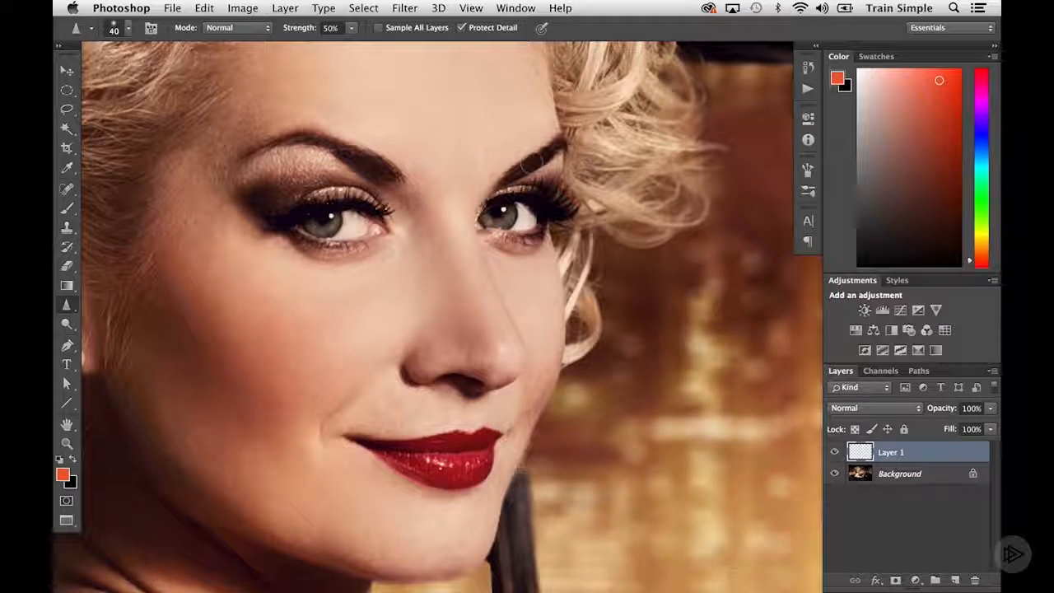
click(378, 28)
Step: Sharpen the irises of both eyes on the blank layer, undoing the last excess stroke
mouse_move(331, 229)
mouse_down()
mouse_move(303, 229)
mouse_move(324, 226)
mouse_up()
drag(504, 218, 489, 218)
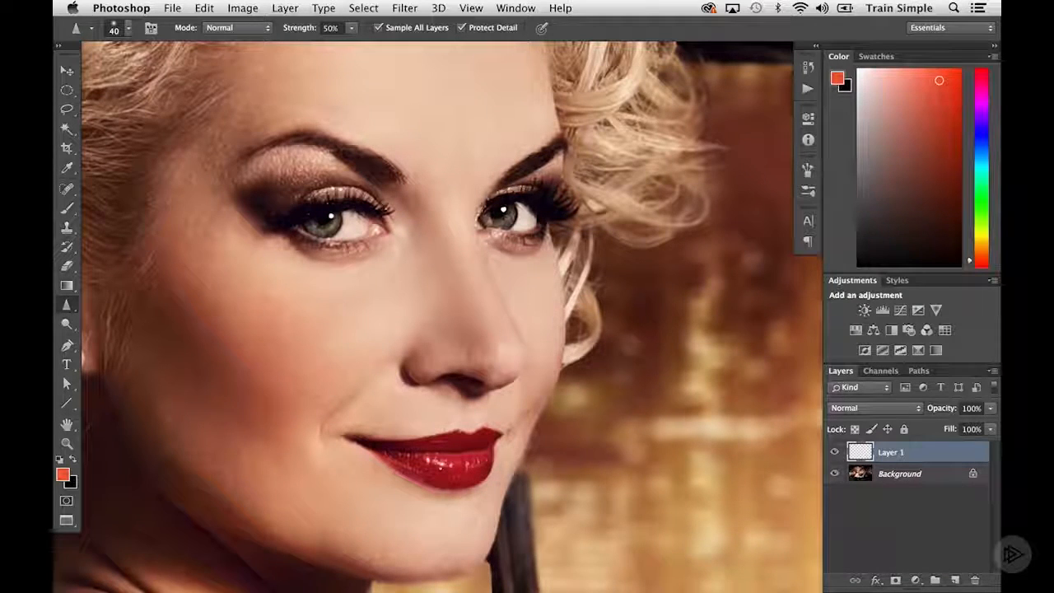
drag(494, 217, 501, 219)
key(super+z)
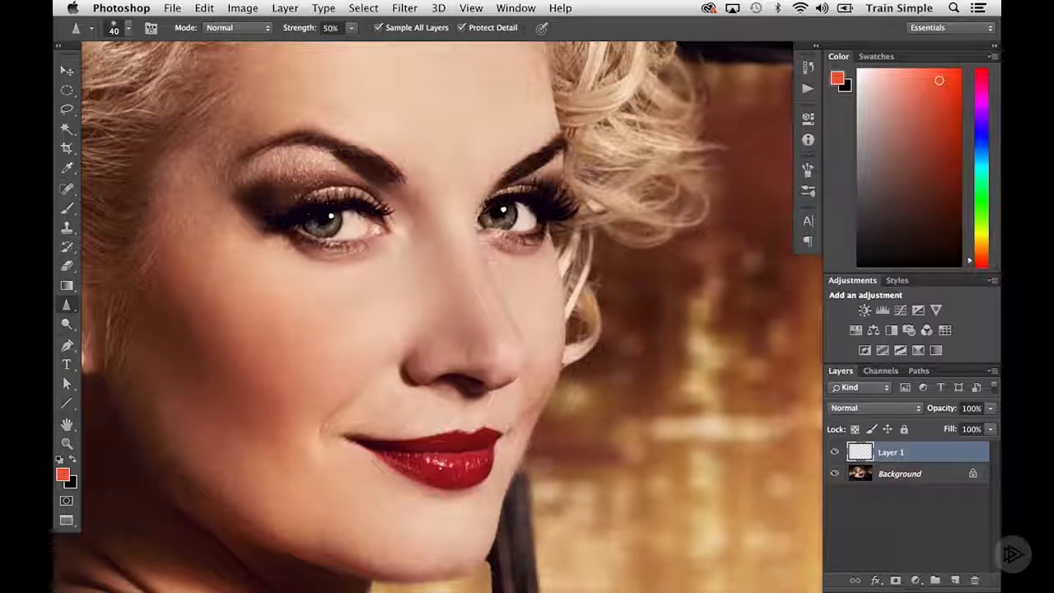
Step: Compare the eyes with and without the sharpening layer, and delete that layer
click(834, 452)
click(833, 453)
click(833, 452)
click(833, 452)
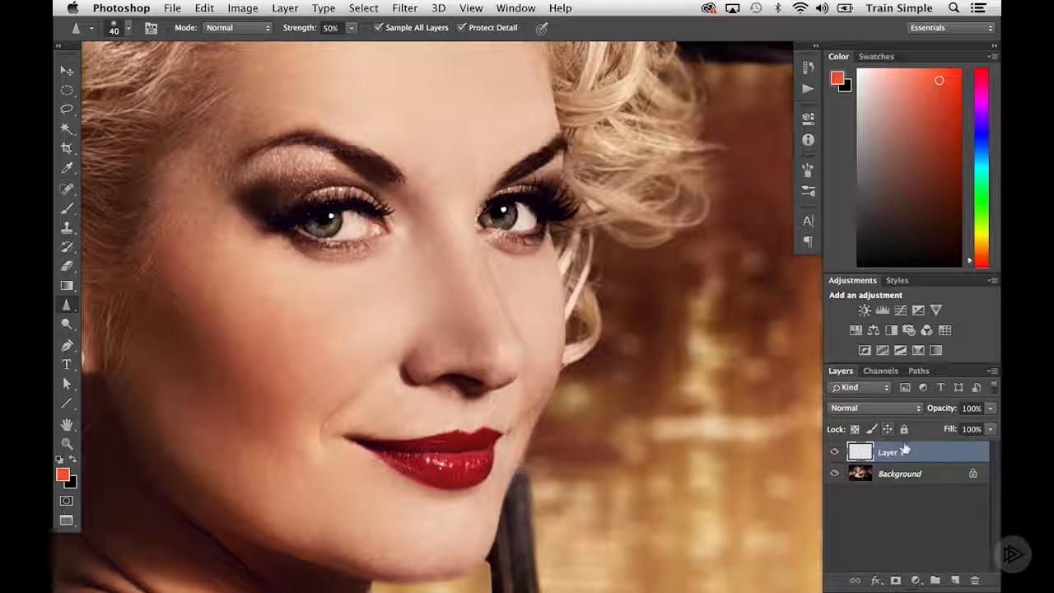
click(974, 580)
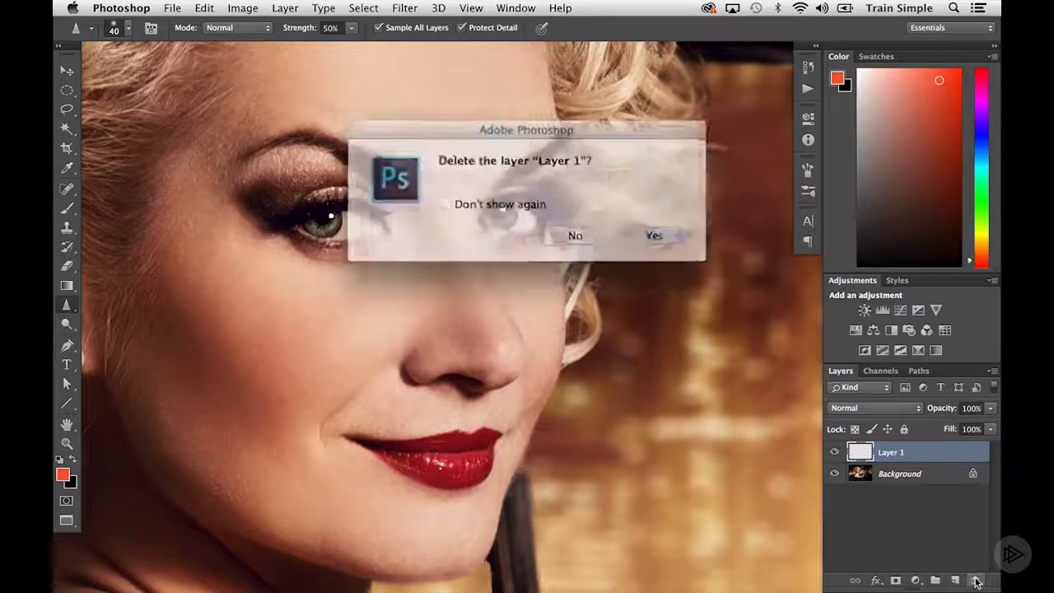
click(639, 231)
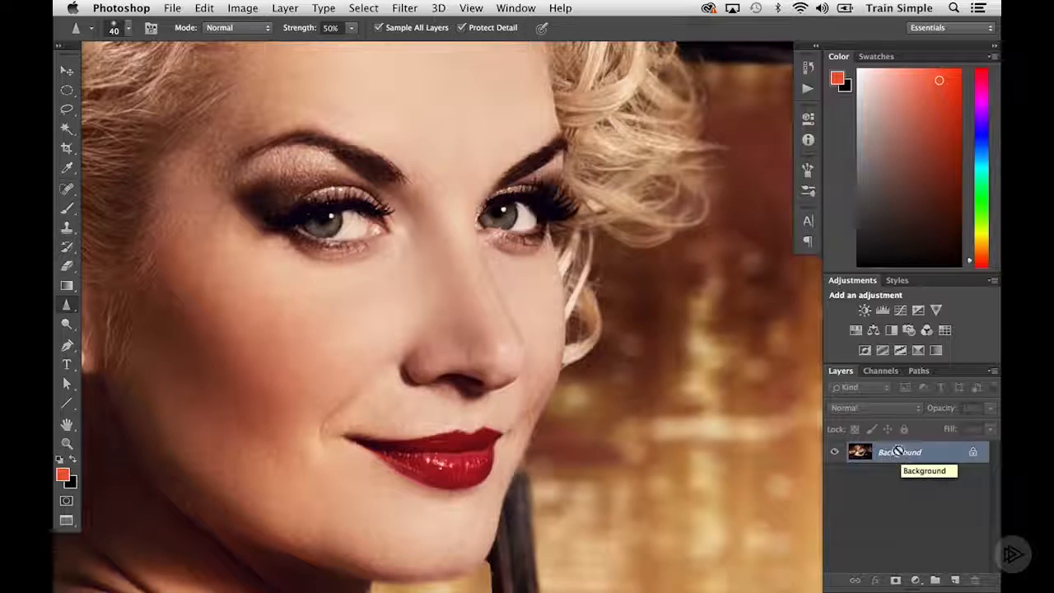
Step: Create a desaturated copy of the Background layer with the Overlay blend mode
key(super+j)
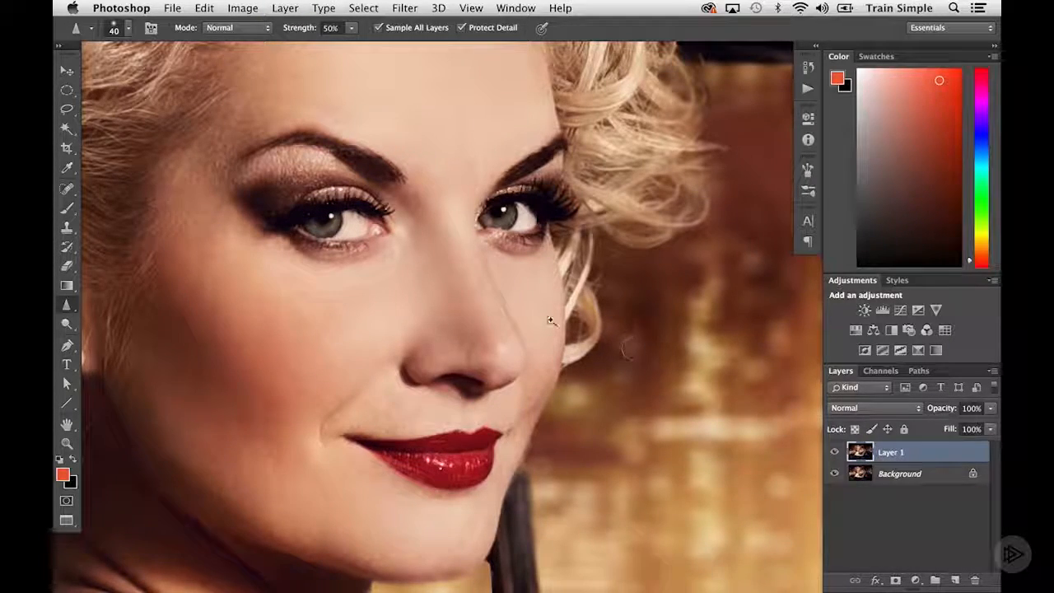
alt+click(520, 317)
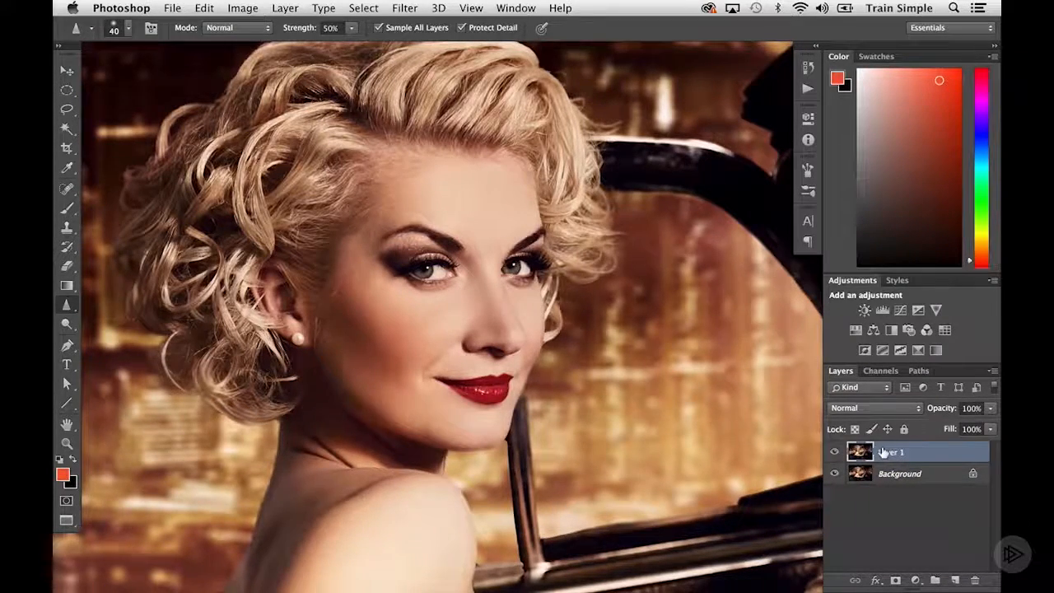
key(super+shift+u)
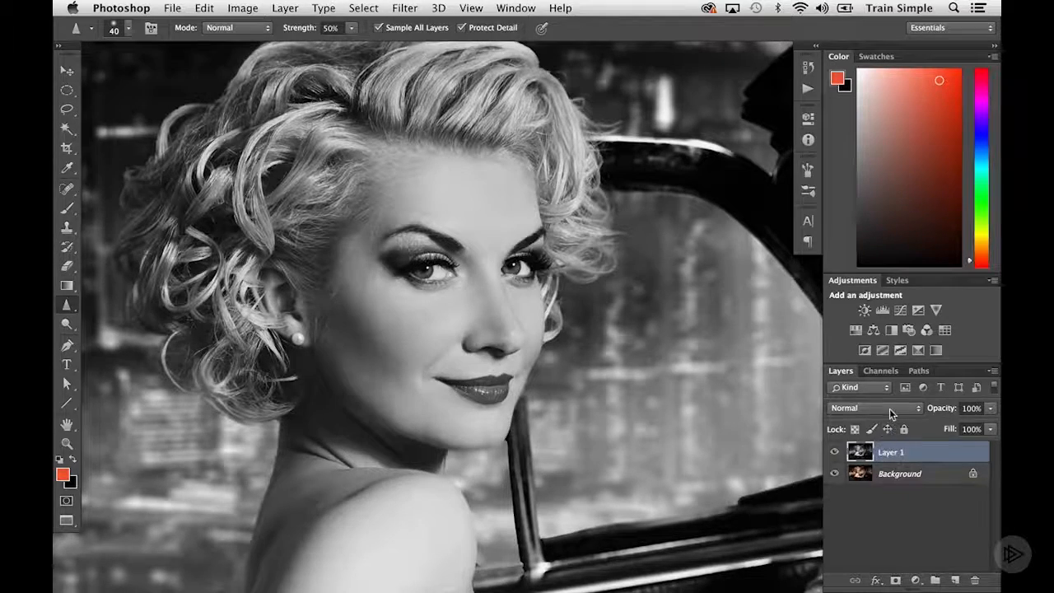
click(889, 408)
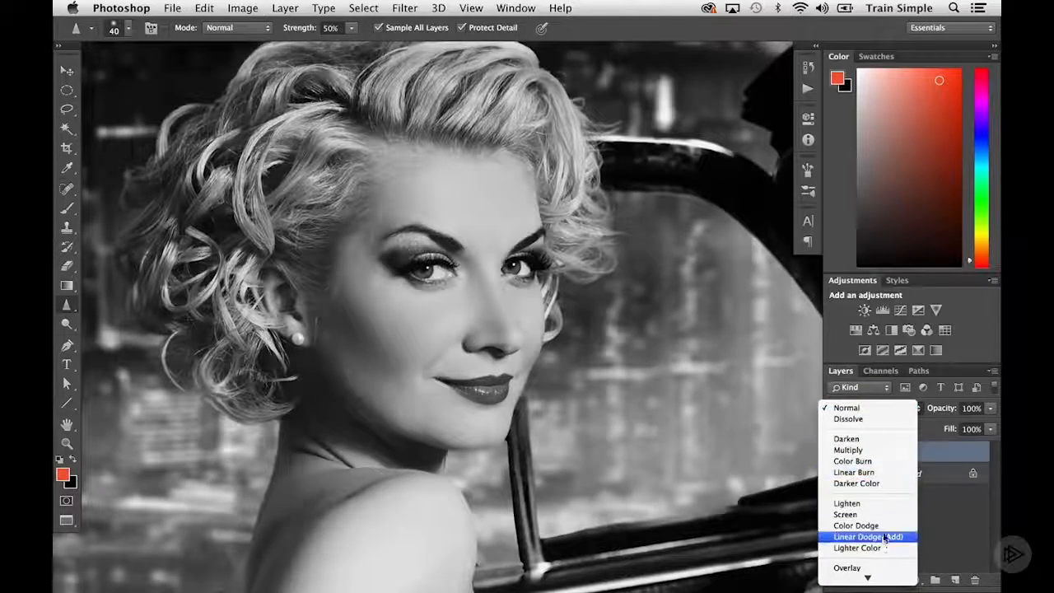
click(876, 567)
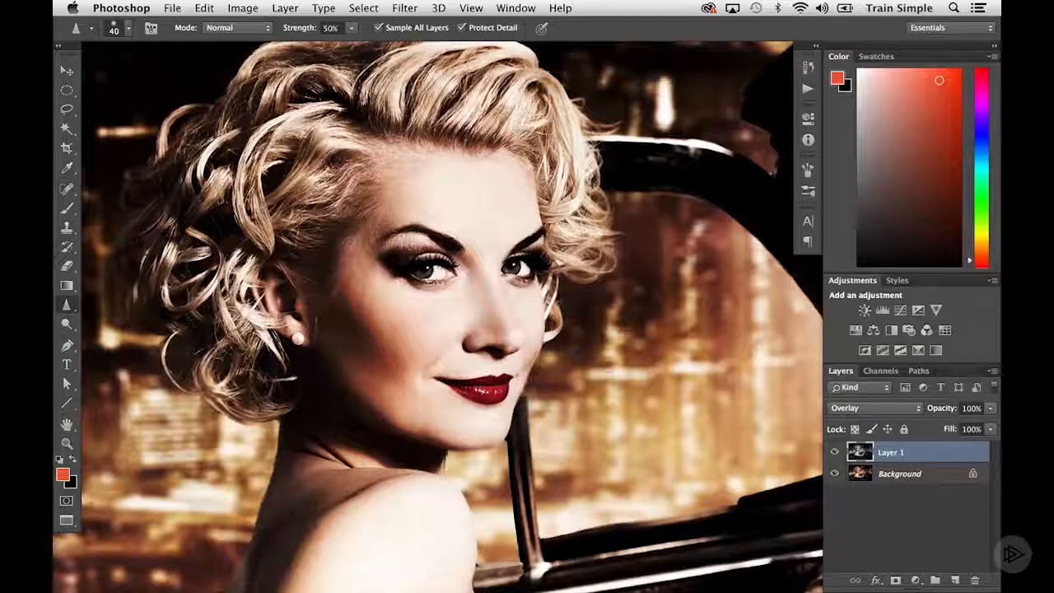
Step: Apply the High Pass filter to the desaturated copy with a radius of about 4.4 pixels
click(404, 10)
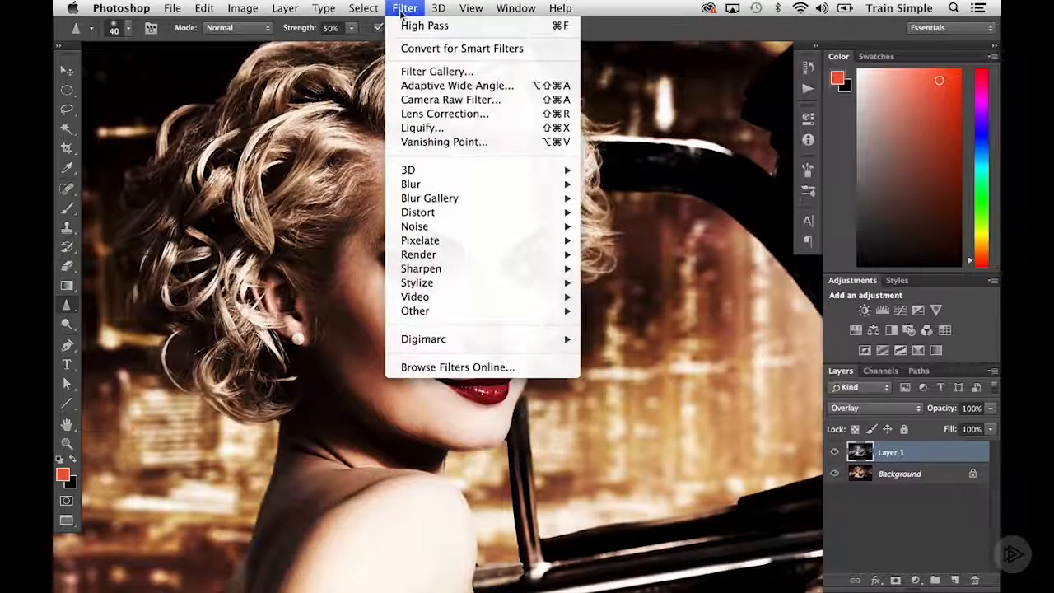
mouse_move(445, 312)
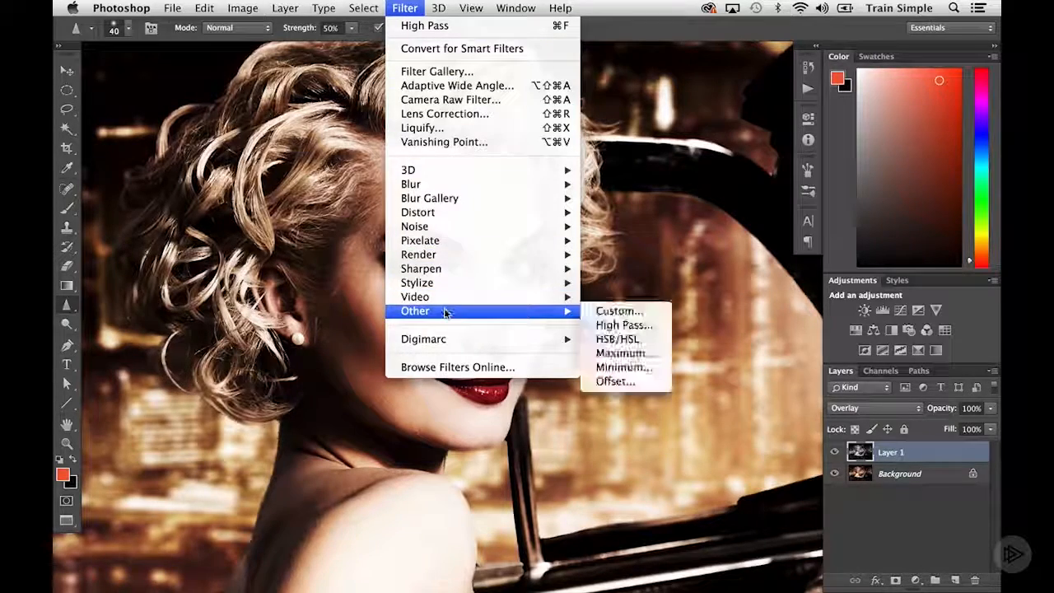
click(623, 324)
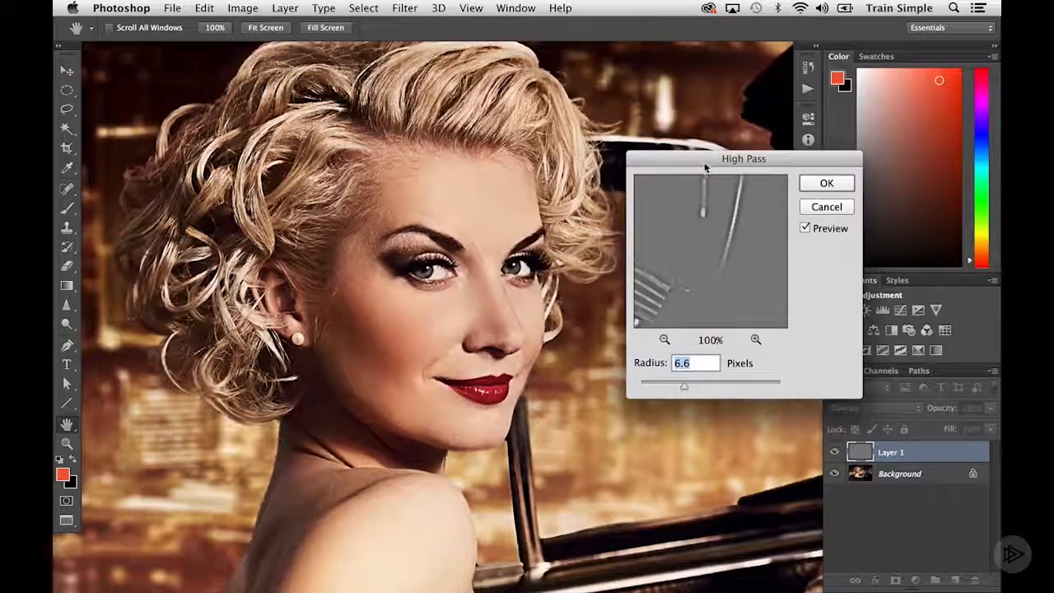
drag(705, 163, 646, 129)
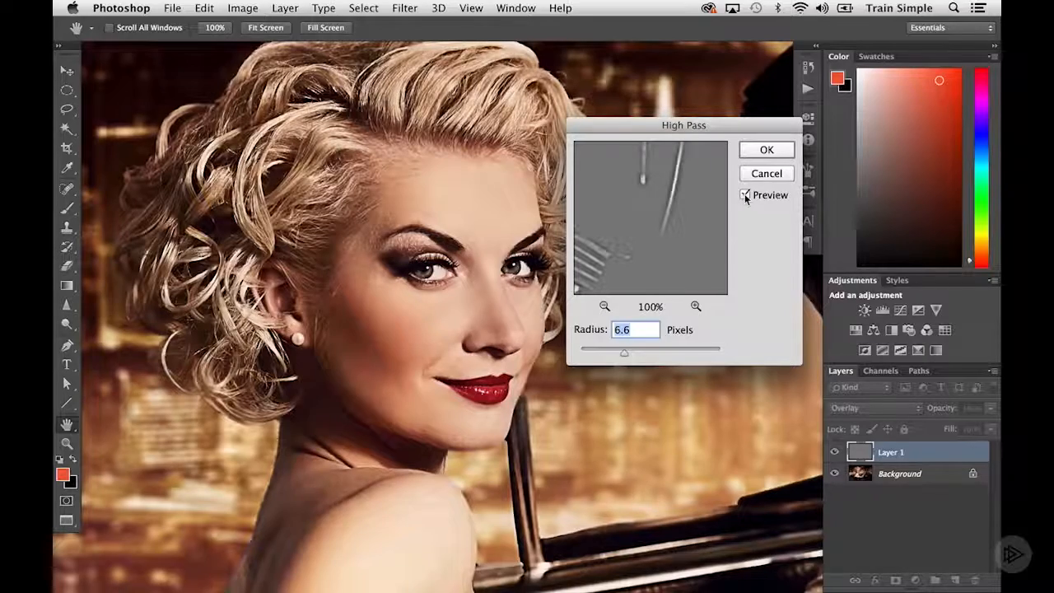
drag(625, 355, 705, 354)
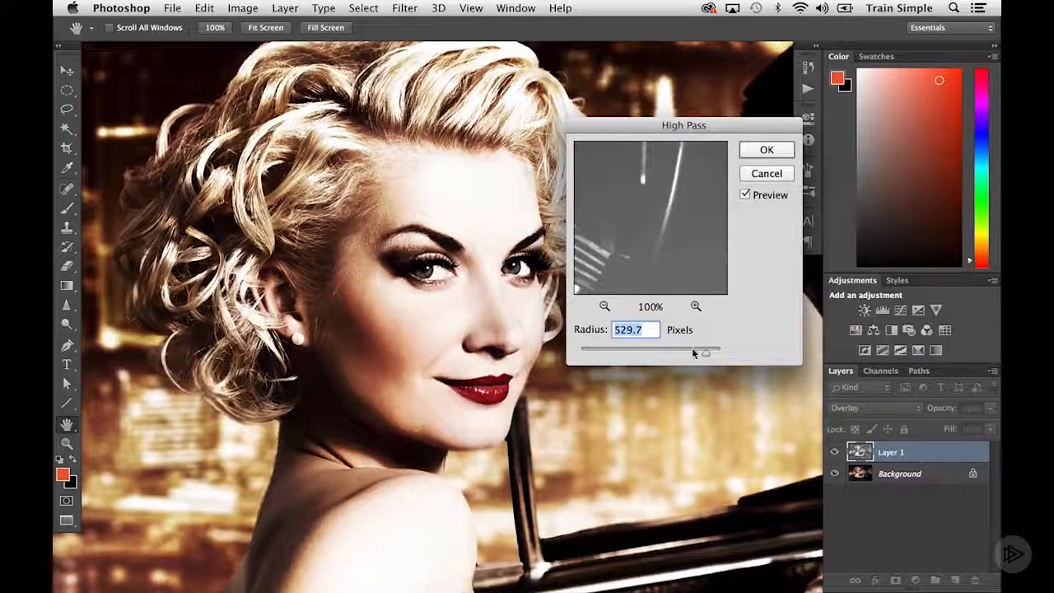
drag(704, 352, 612, 353)
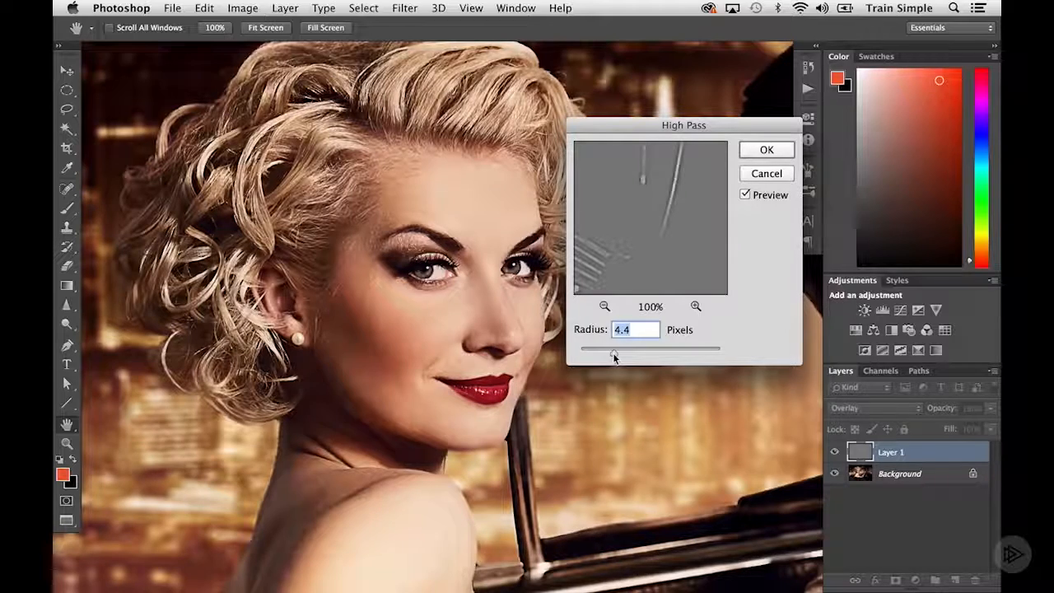
drag(612, 352, 616, 352)
click(748, 151)
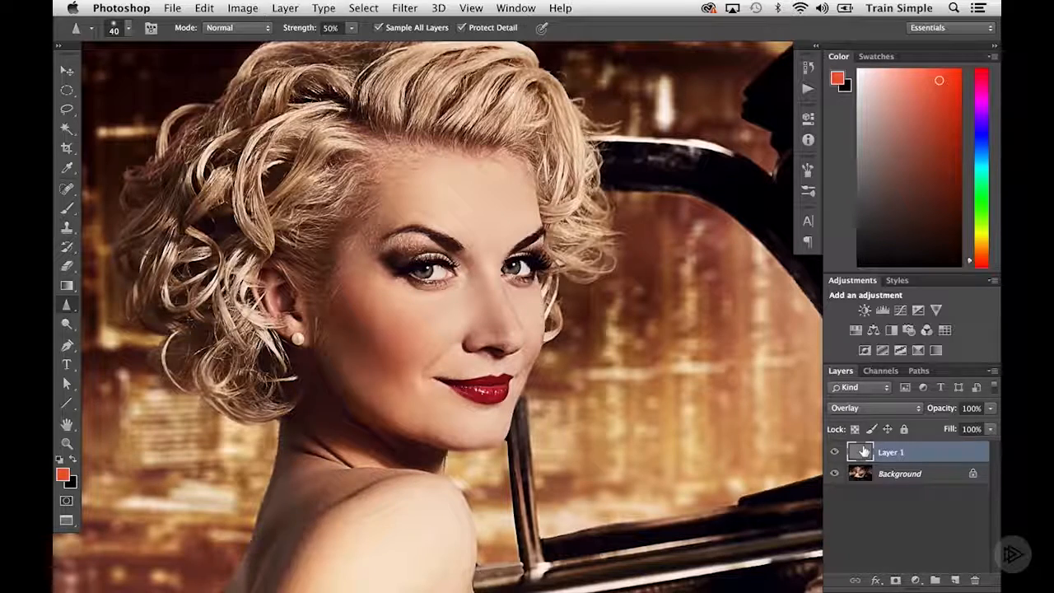
Step: Hide the High Pass layer with a black mask and paint both eyes back in with a white 60 px brush
alt+click(890, 580)
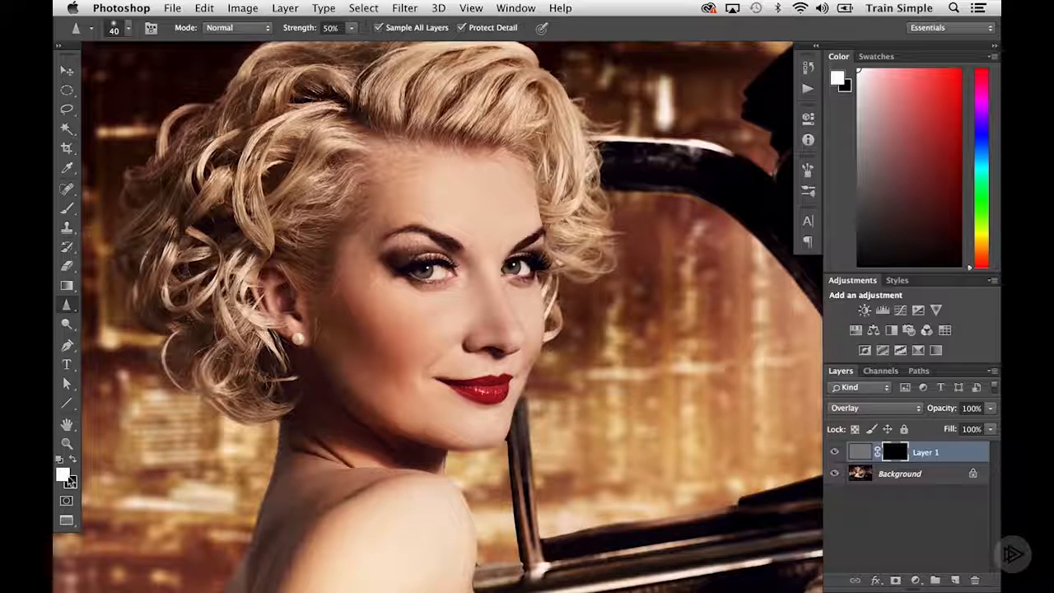
key(b)
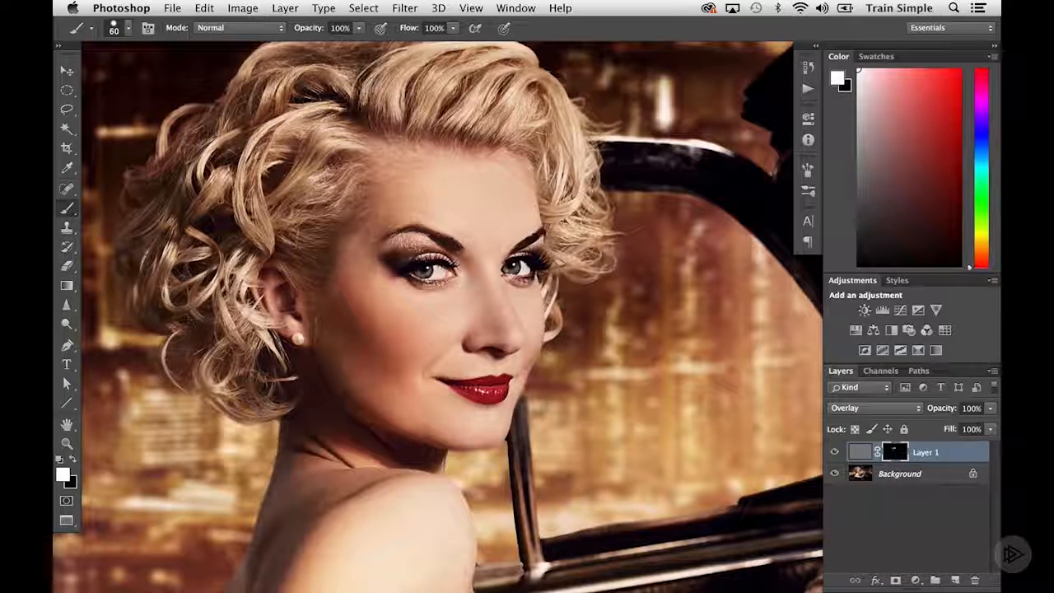
Step: Compare the eyes with and without the High Pass layer, and reduce its opacity to 45%
click(833, 452)
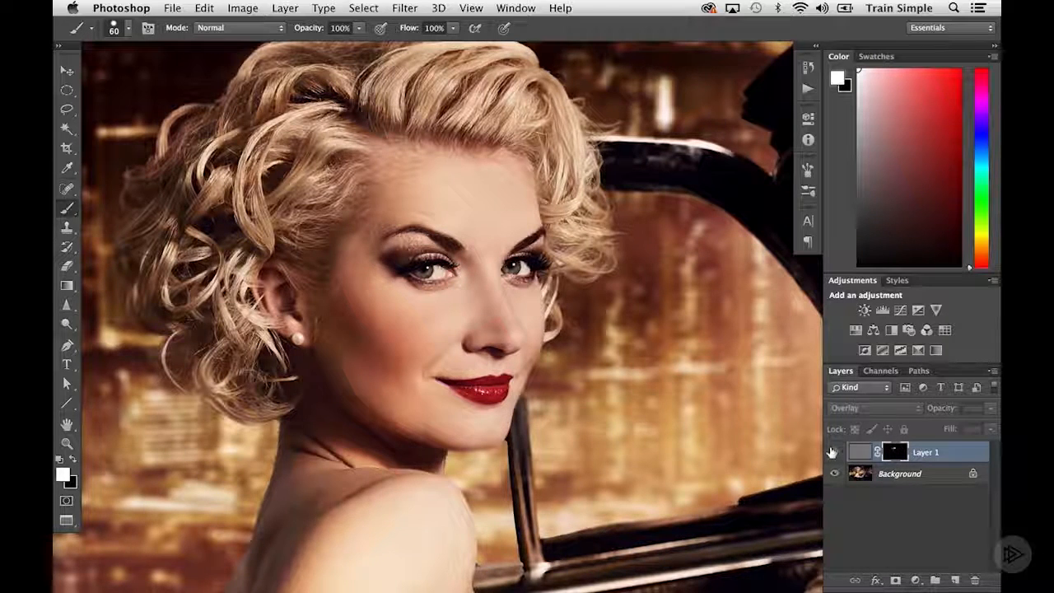
click(833, 452)
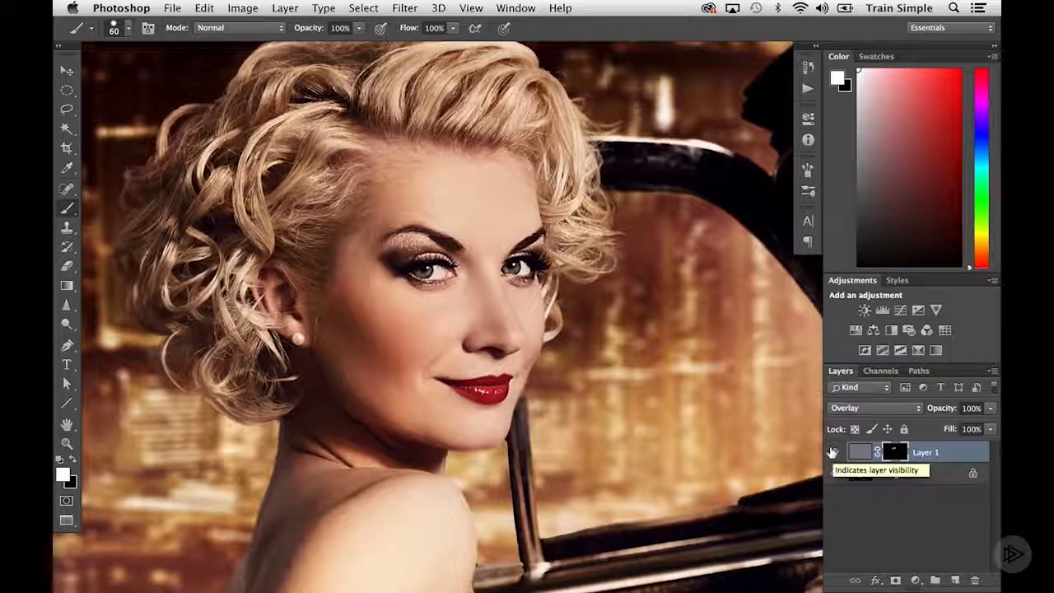
click(833, 452)
click(833, 452)
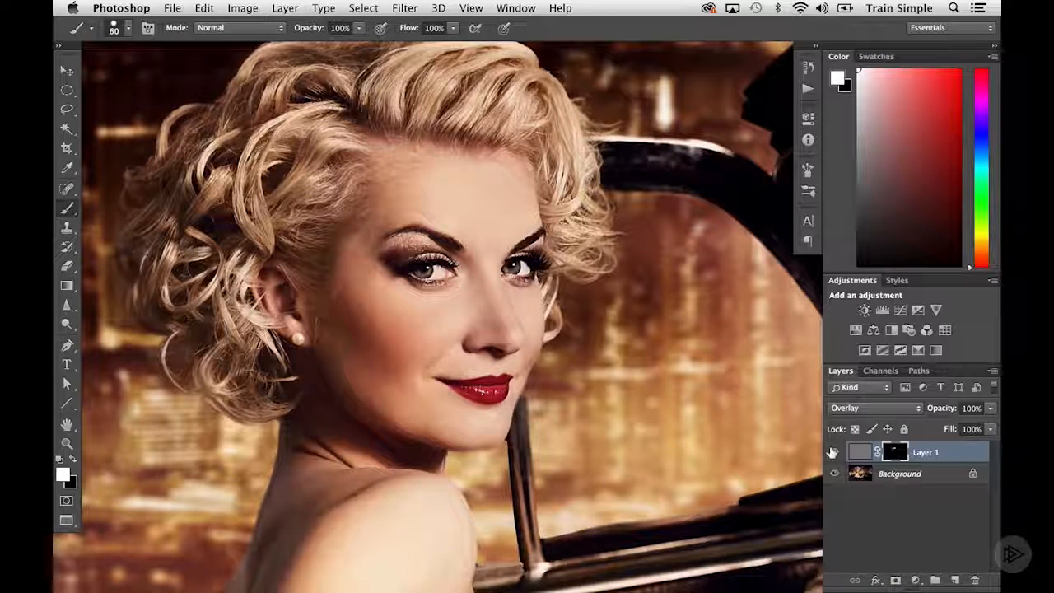
click(989, 408)
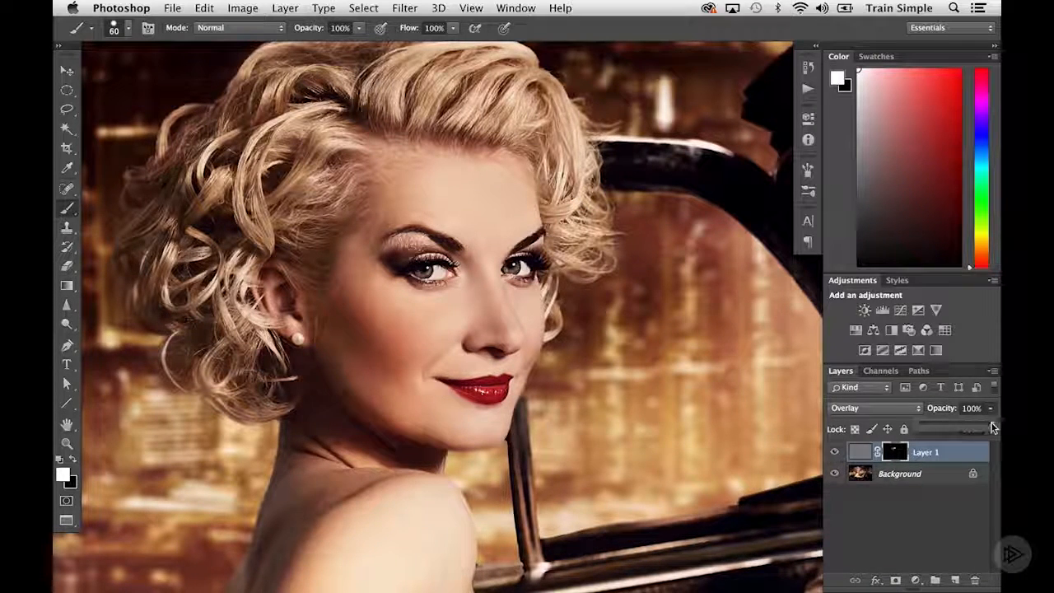
drag(991, 427, 952, 428)
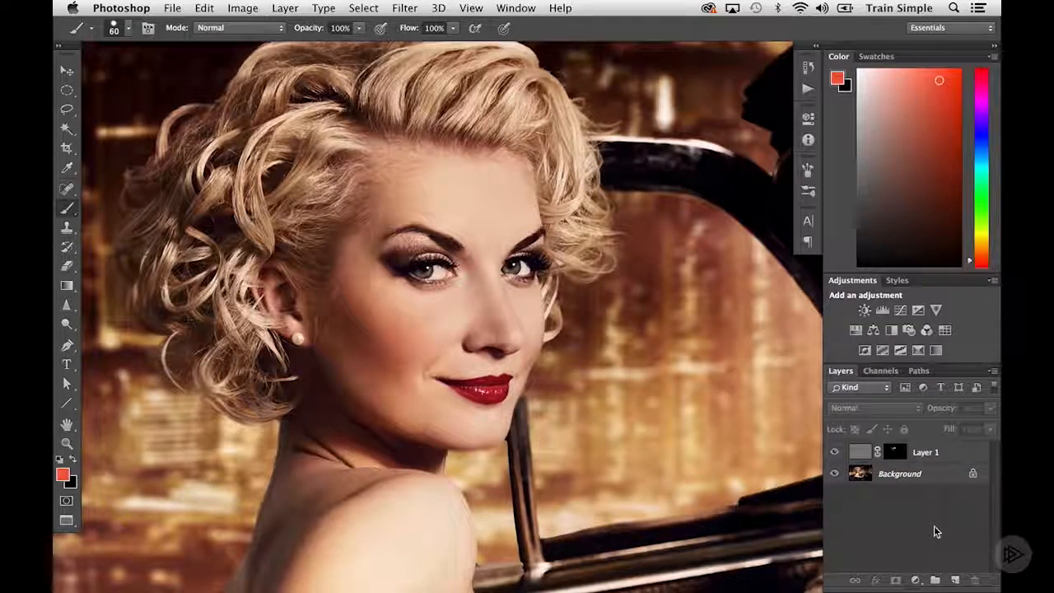
Step: Compare the portrait with the High Pass layer hidden and shown at its reduced opacity
click(920, 451)
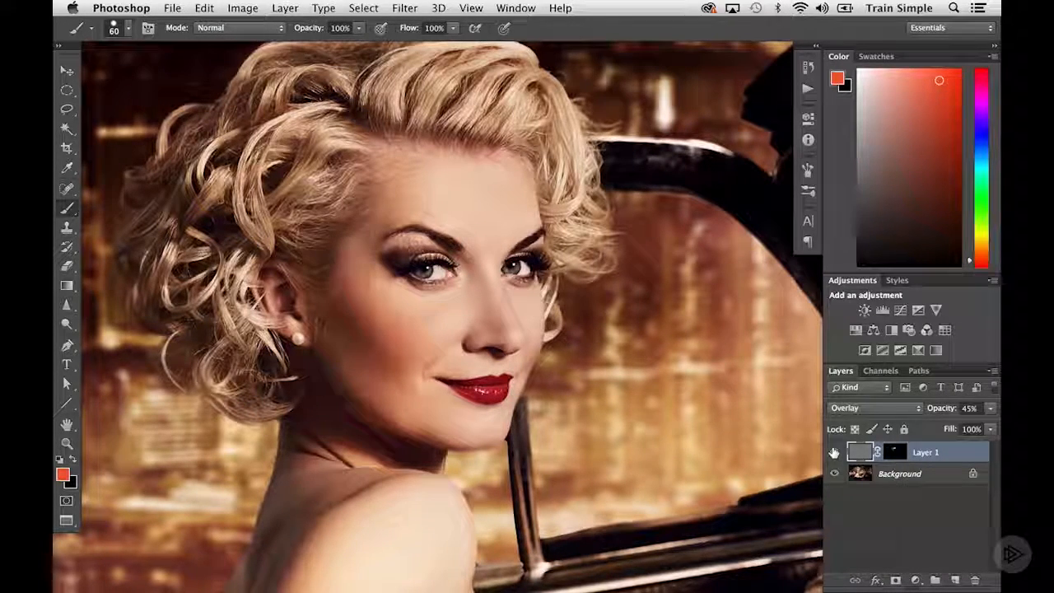
click(834, 452)
click(834, 452)
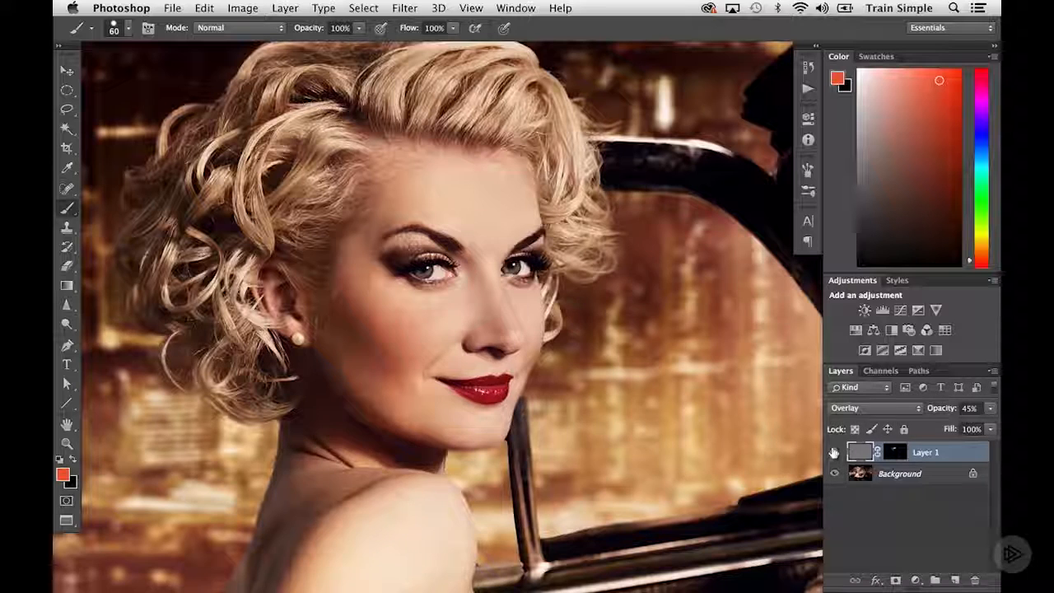